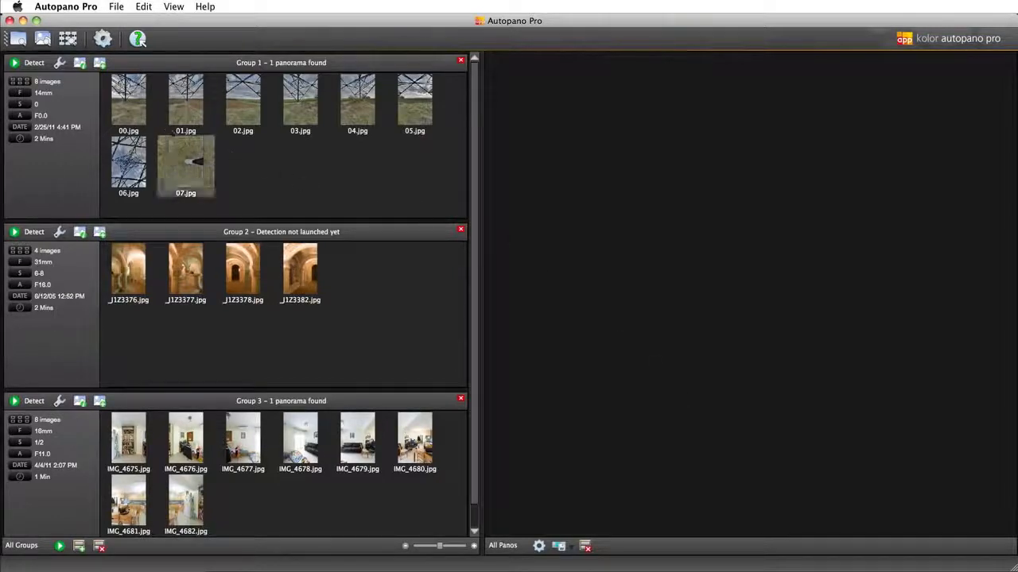
# Detect the panorama from the Group 1 images and open it in the panorama editor
pyautogui.click(31, 64)
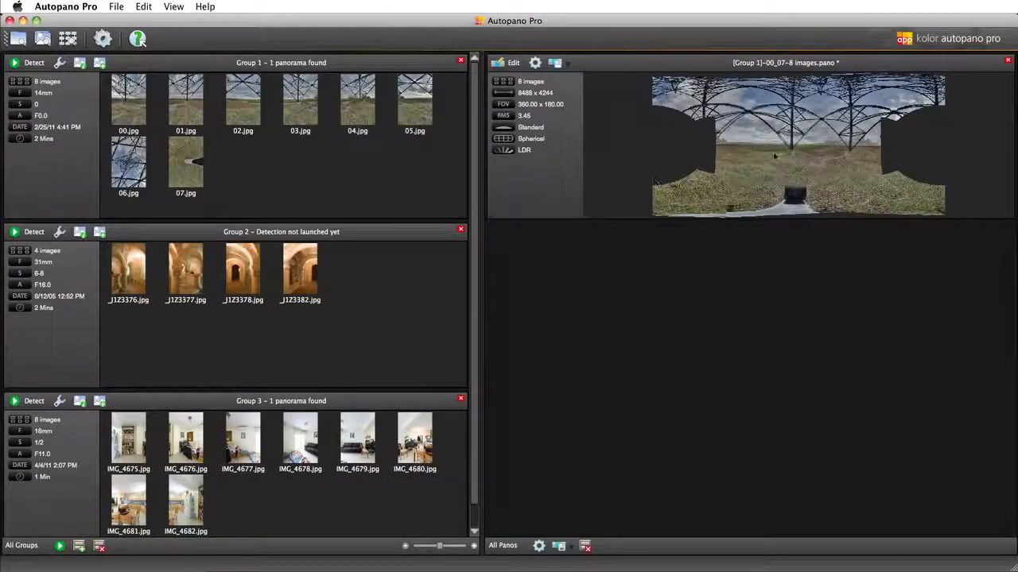
pyautogui.click(510, 64)
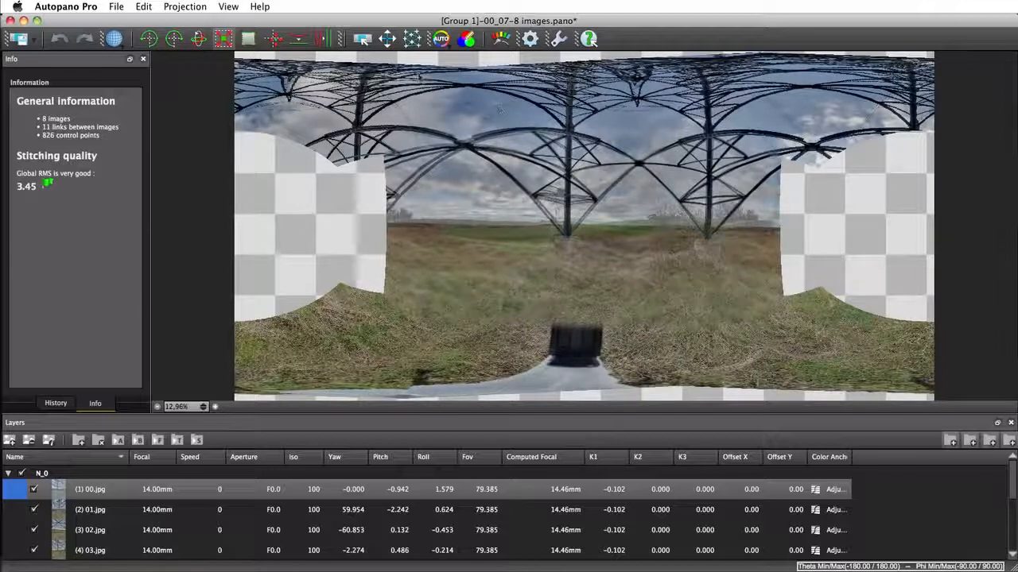
# Open the control points editor and delete the link between images 00.jpg and 03.jpg
pyautogui.click(409, 40)
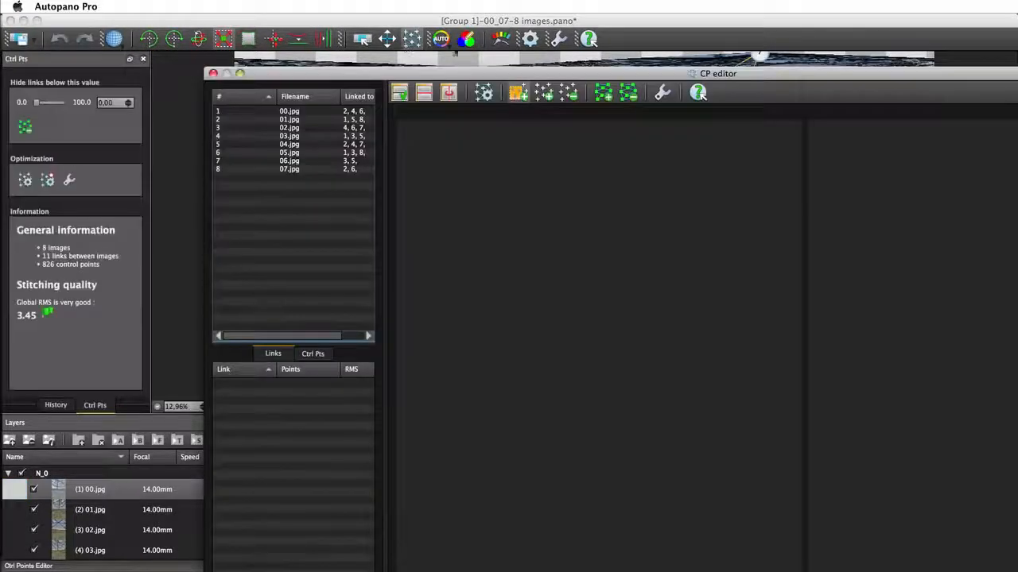
pyautogui.click(650, 35)
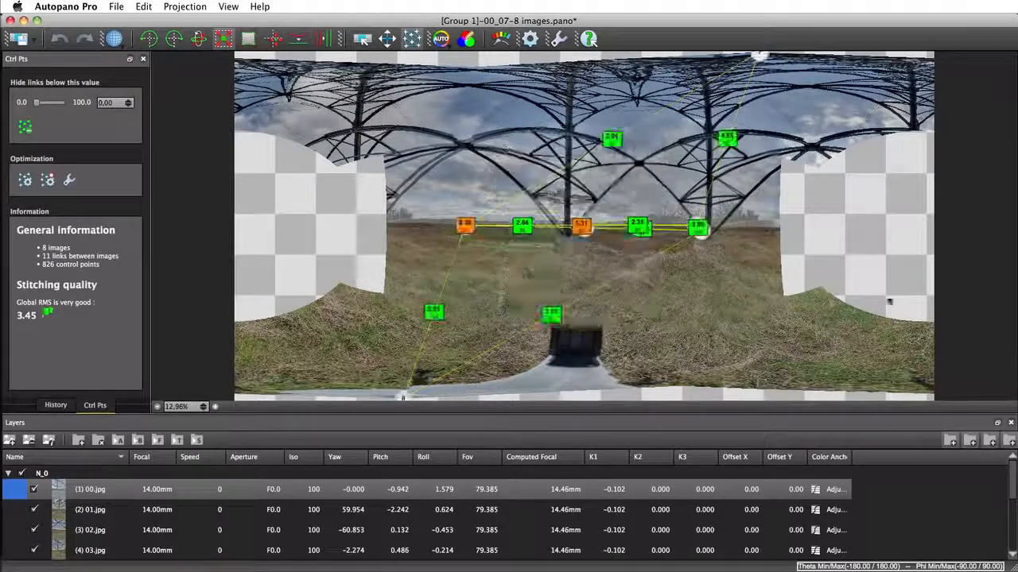
pyautogui.click(1015, 247)
pyautogui.click(301, 113)
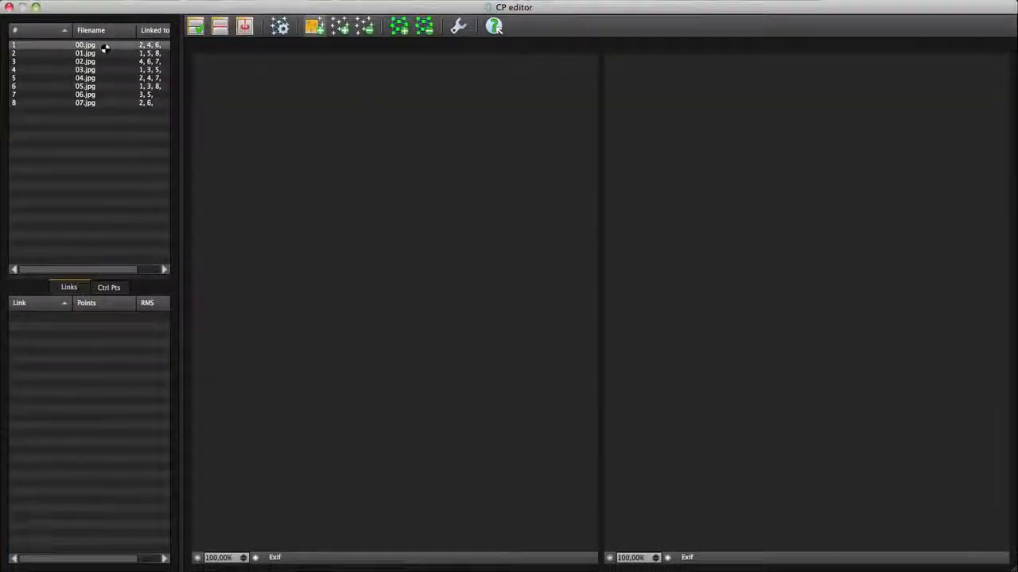
pyautogui.click(22, 319)
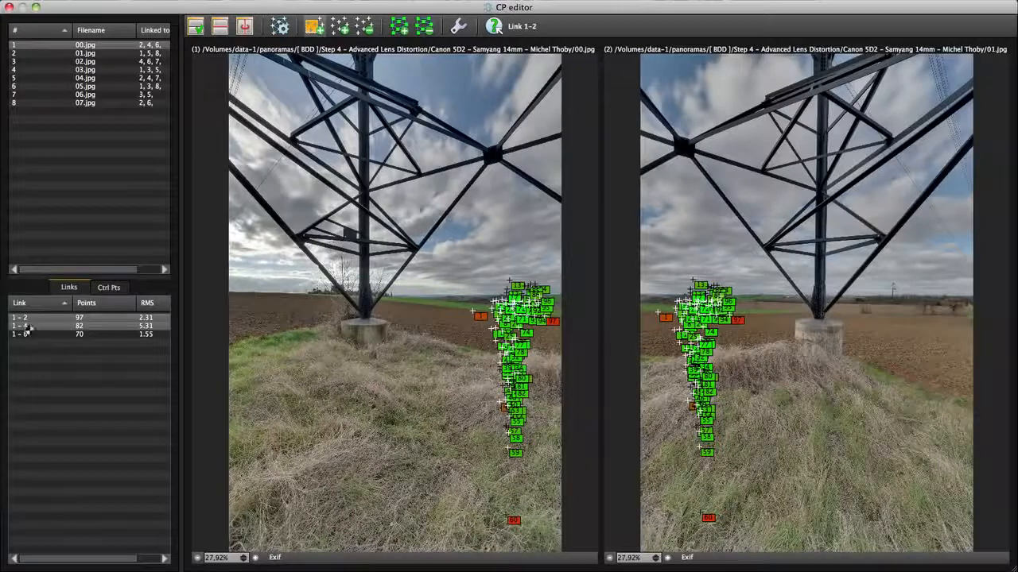
pyautogui.click(25, 326)
pyautogui.moveTo(294, 101); pyautogui.dragTo(561, 345)
pyautogui.press('Delete')
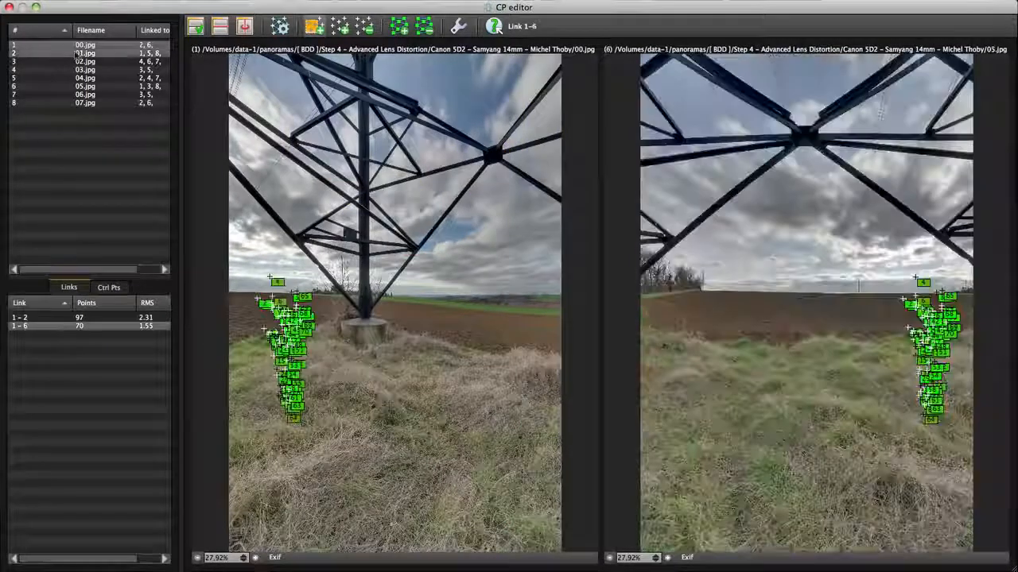
# Delete the link between images 01.jpg and 04.jpg and the link between 02.jpg and 05.jpg
pyautogui.click(77, 54)
pyautogui.click(25, 326)
pyautogui.moveTo(229, 84); pyautogui.dragTo(530, 353)
pyautogui.press('Delete')
pyautogui.click(80, 62)
pyautogui.click(25, 326)
pyautogui.moveTo(323, 73); pyautogui.dragTo(549, 276)
pyautogui.press('Delete')
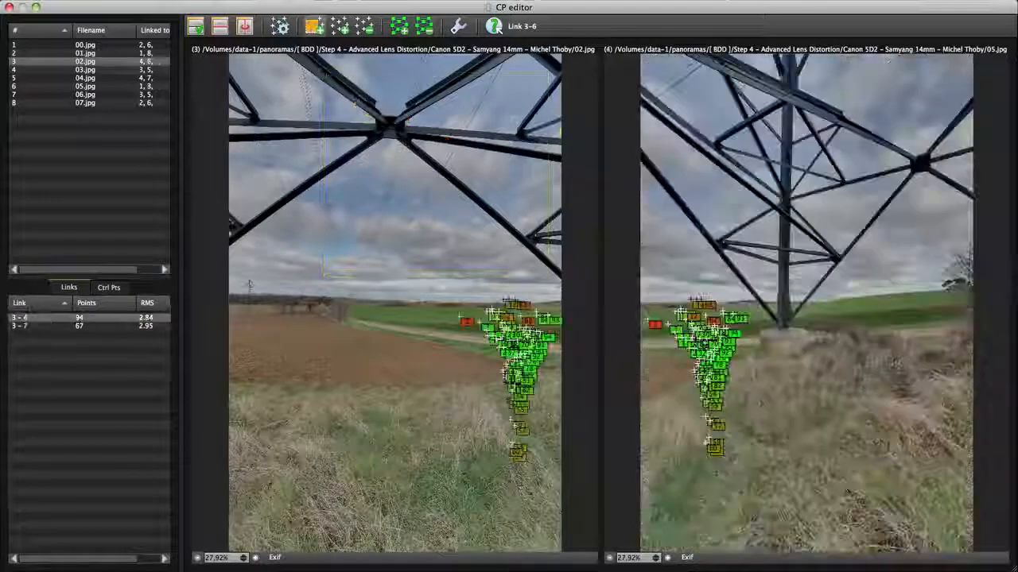
# Add control point links from 06.jpg to 01.jpg and 05.jpg, and optimize the panorama
pyautogui.click(85, 95)
pyautogui.click(39, 318)
pyautogui.click(95, 53)
pyautogui.keyDown('super'); pyautogui.click(111, 95); pyautogui.keyUp('super')
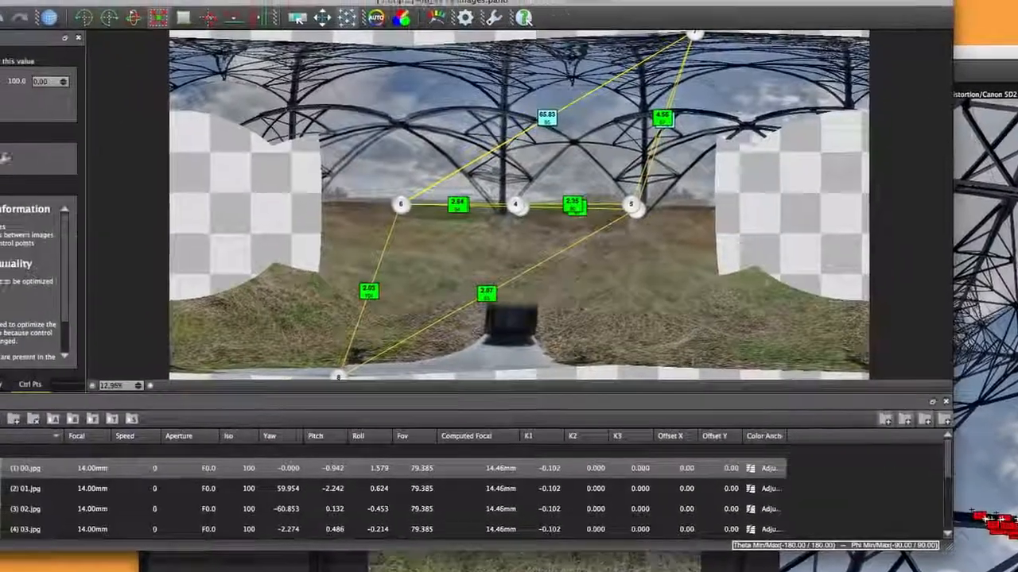
pyautogui.click(29, 180)
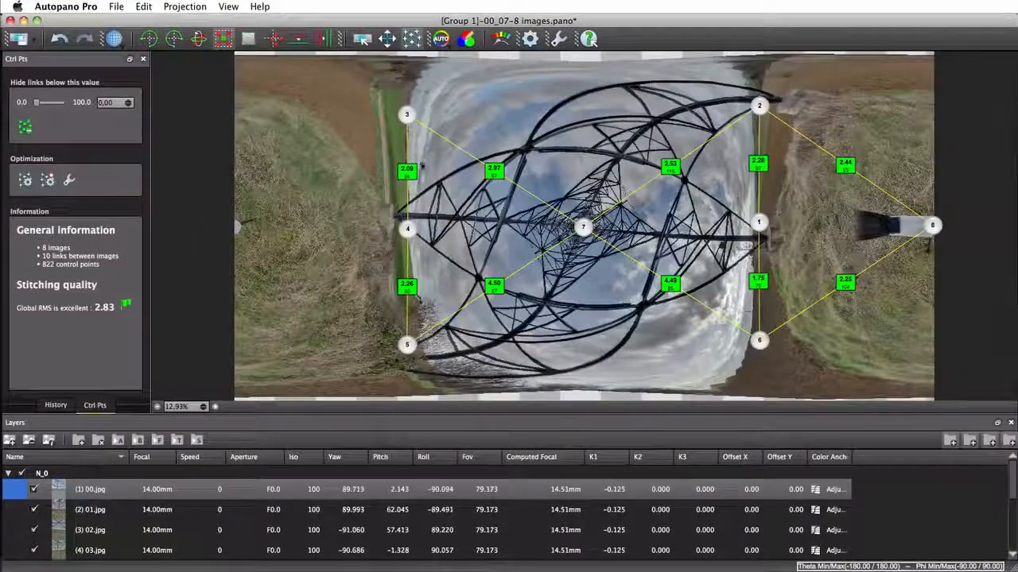
# Reorient the whole panorama in Move Images mode to level its horizon
pyautogui.click(387, 38)
pyautogui.moveTo(704, 377); pyautogui.dragTo(702, 226)
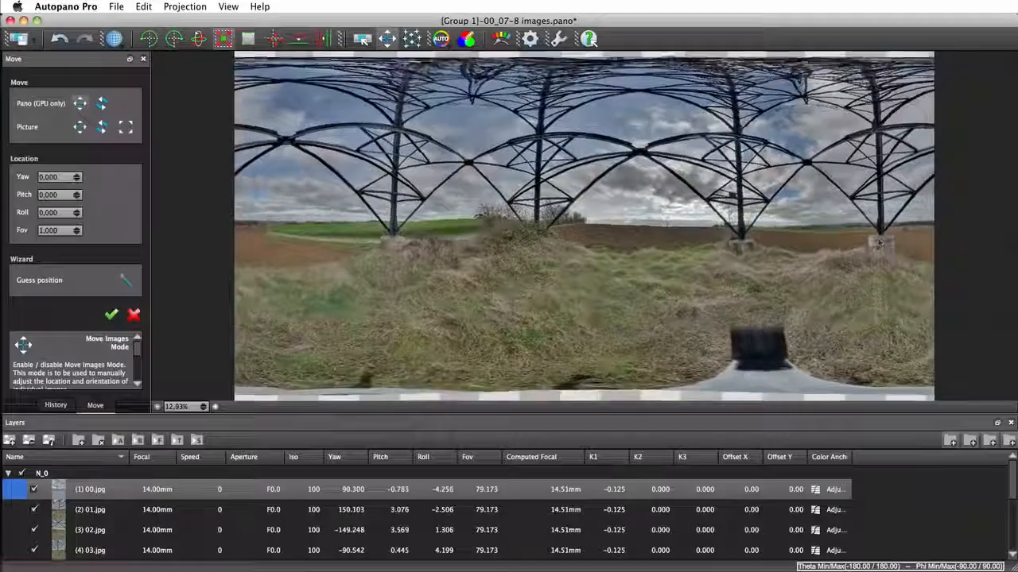
# Examine in Layers mode how the metal arches align along the border of image 6
pyautogui.scroll(5, 693, 136)
pyautogui.scroll(3, 671, 162)
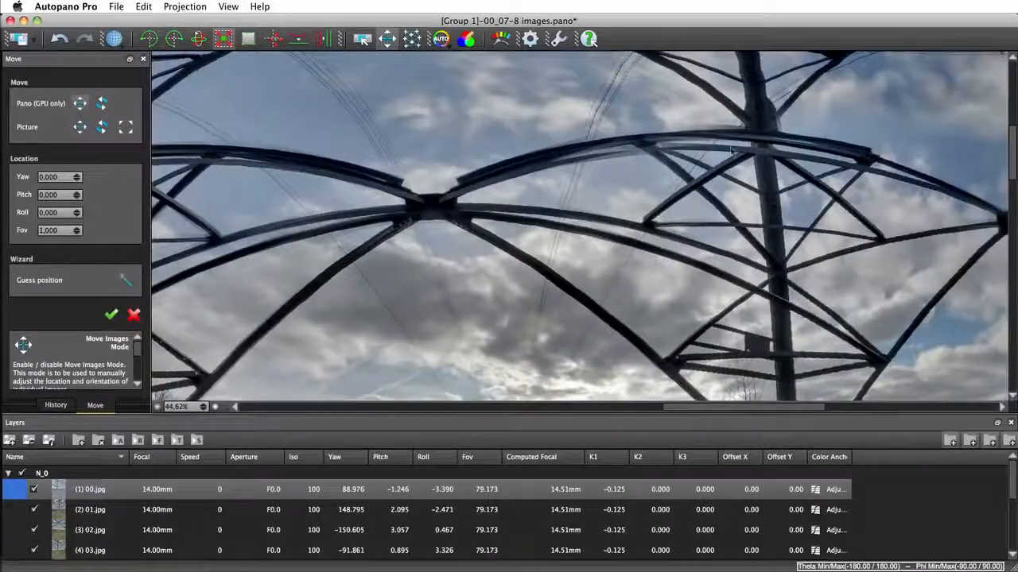
pyautogui.click(363, 39)
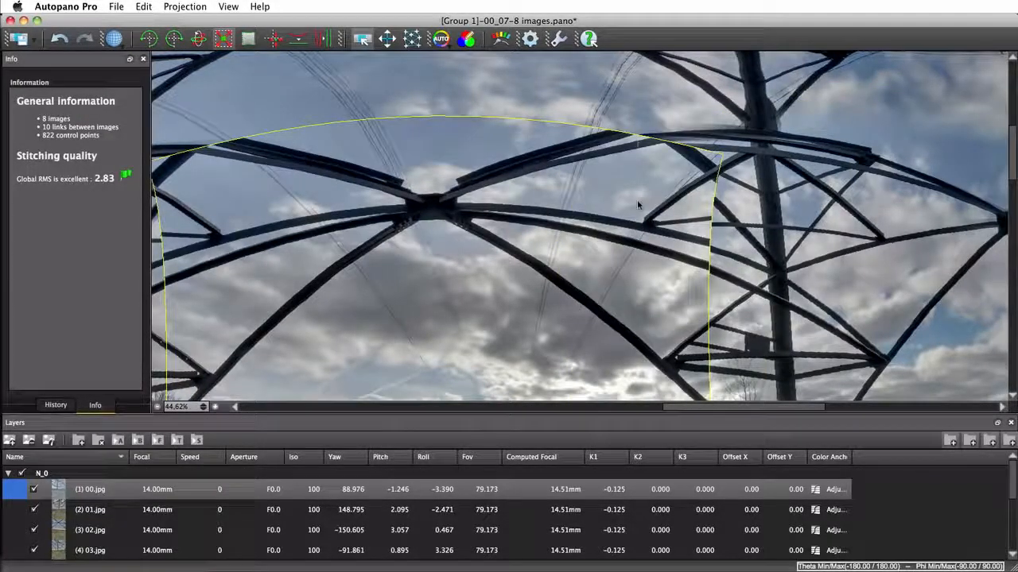
pyautogui.scroll(-5, 467, 293)
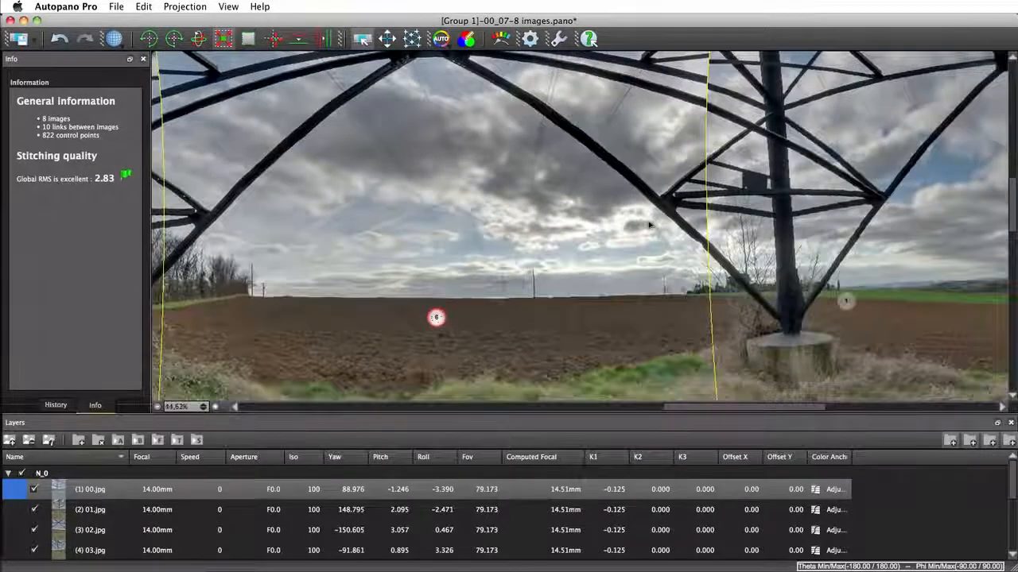
pyautogui.scroll(-4, 523, 295)
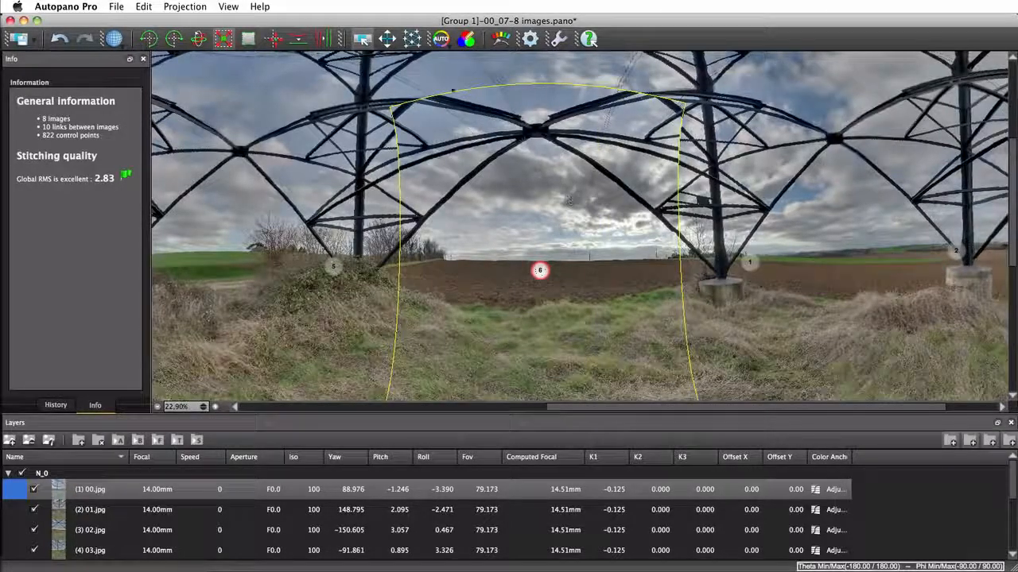
# Set the lens distortion model to 2nd order in the optimization settings and optimize the panorama again
pyautogui.click(412, 39)
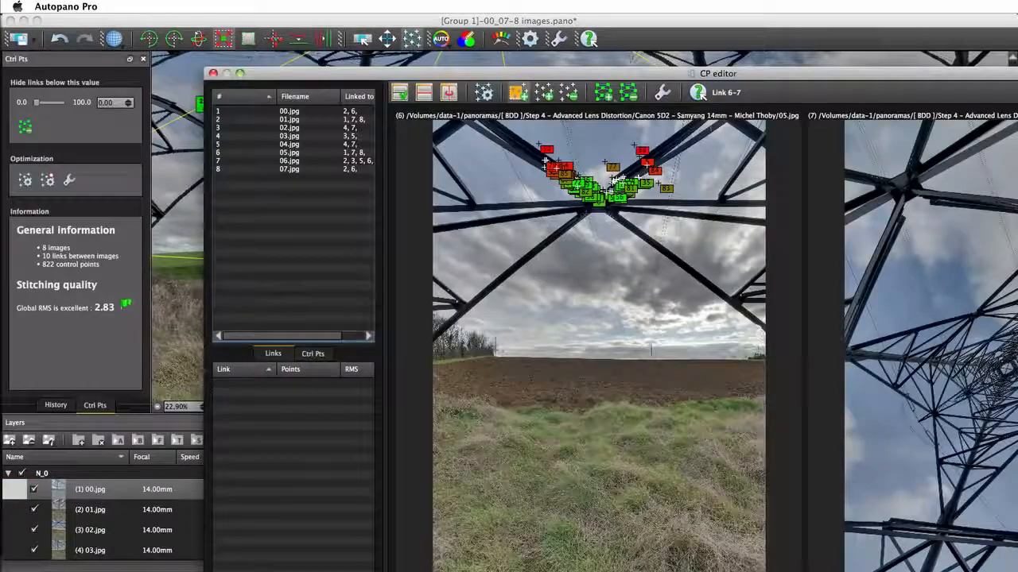
pyautogui.click(661, 94)
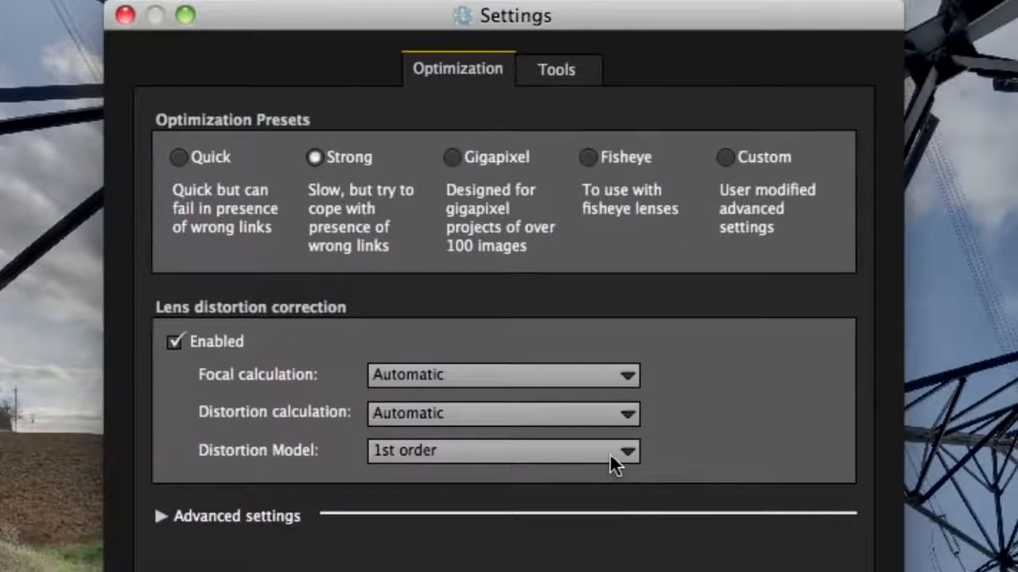
pyautogui.click(609, 452)
pyautogui.click(440, 471)
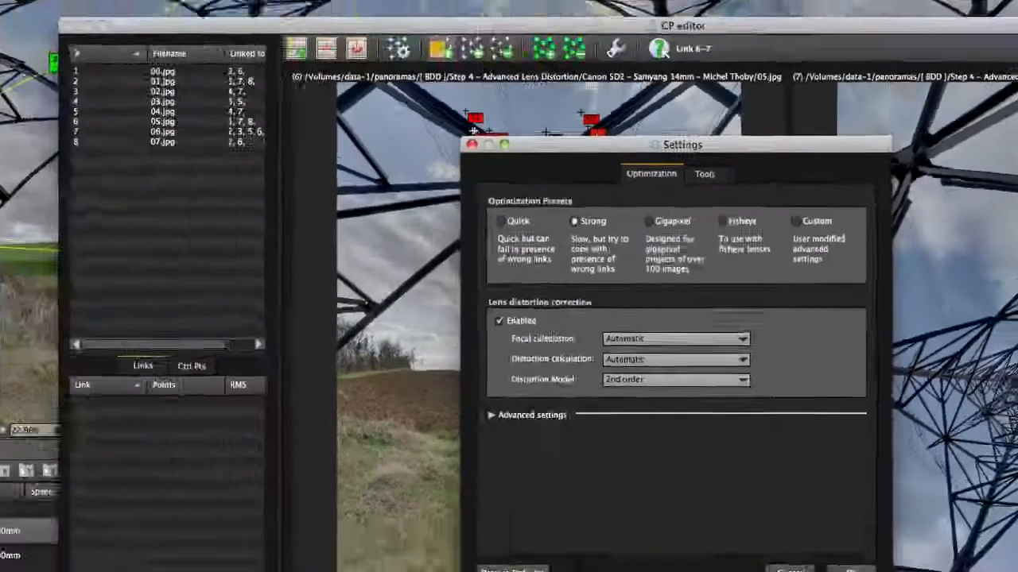
pyautogui.click(812, 499)
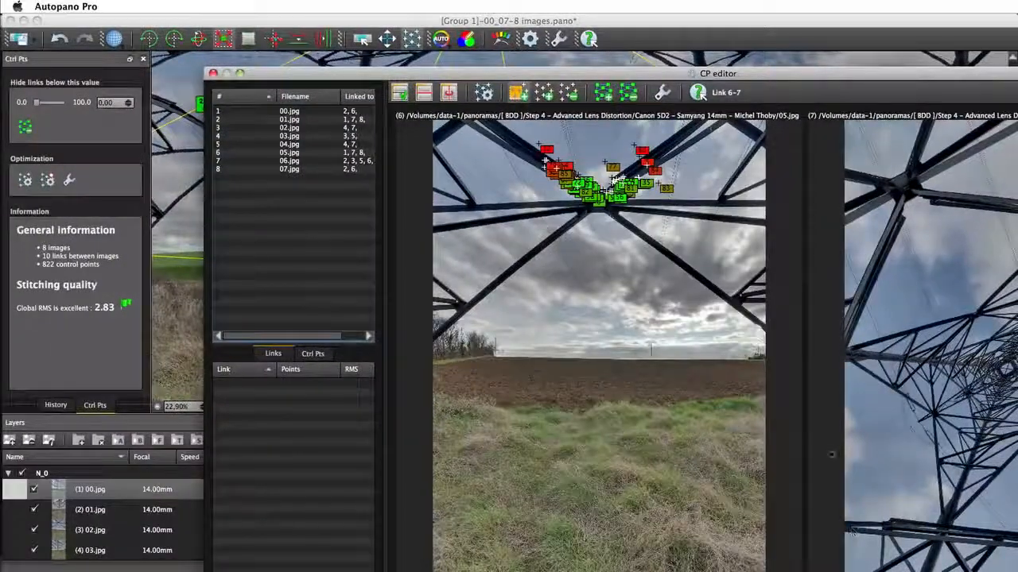
pyautogui.click(86, 231)
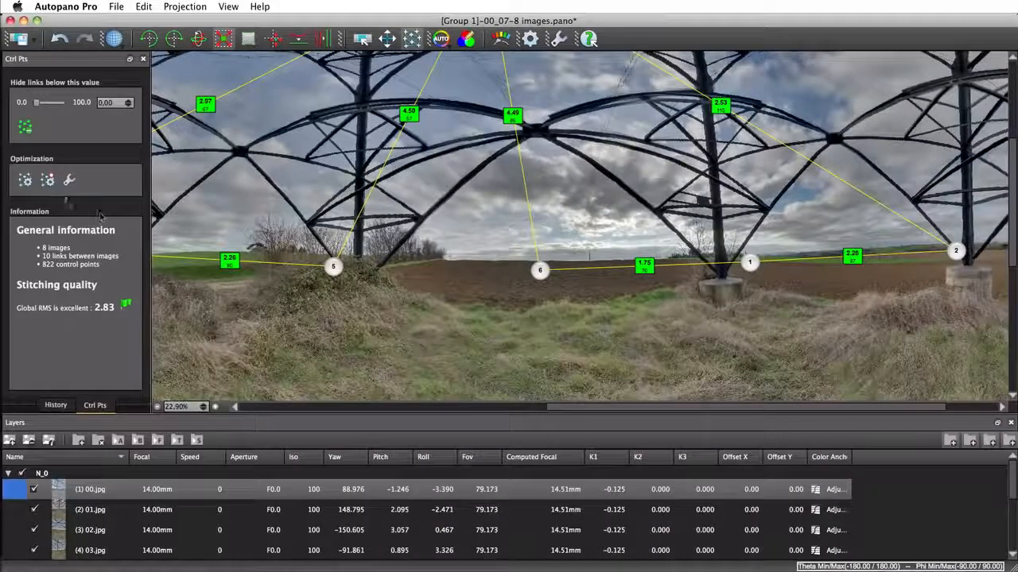
pyautogui.click(48, 182)
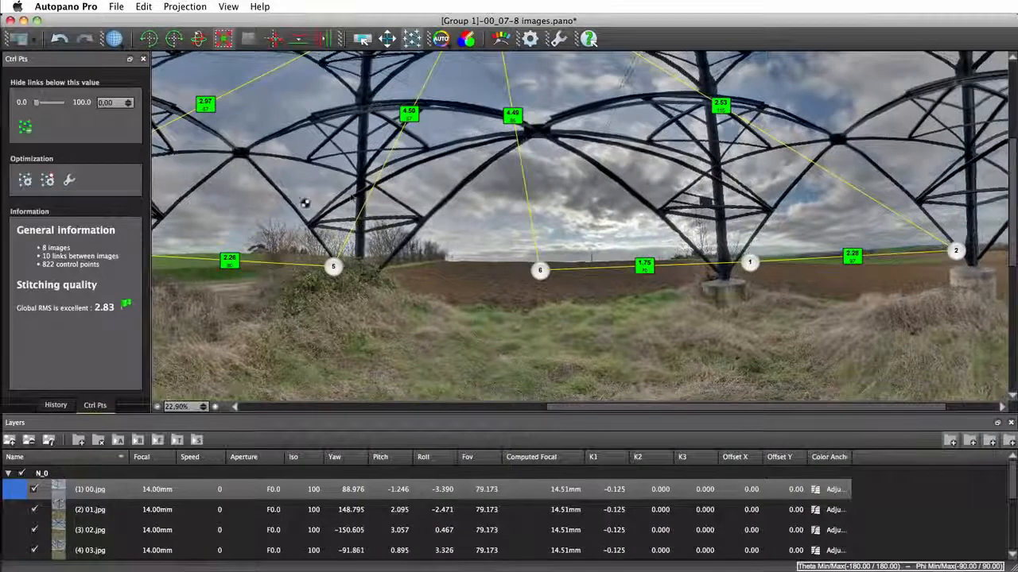
# Examine the re-optimized arches, horizon and ground along the border of image 6 for stitching errors
pyautogui.scroll(5, 610, 121)
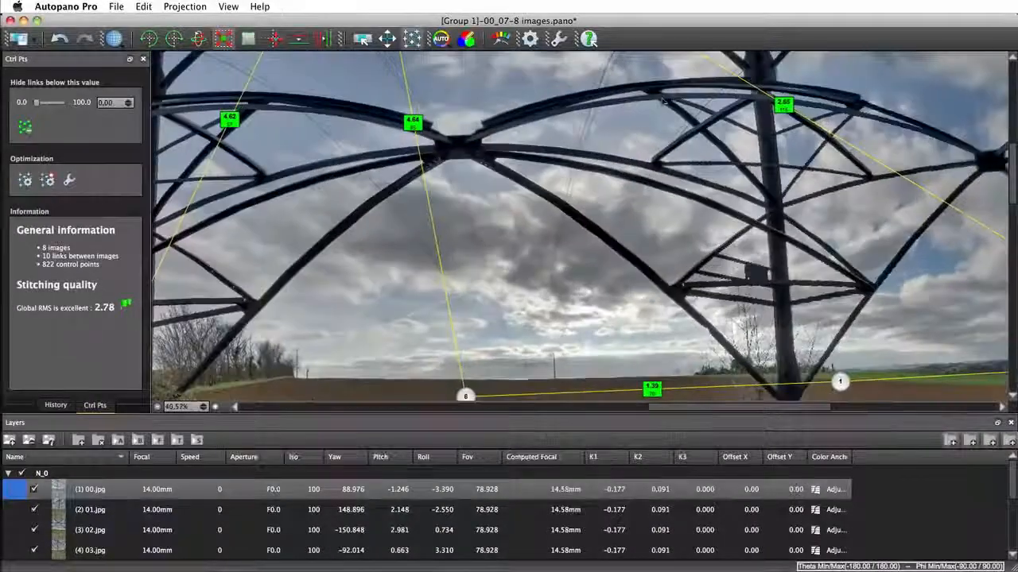
pyautogui.scroll(3, 660, 93)
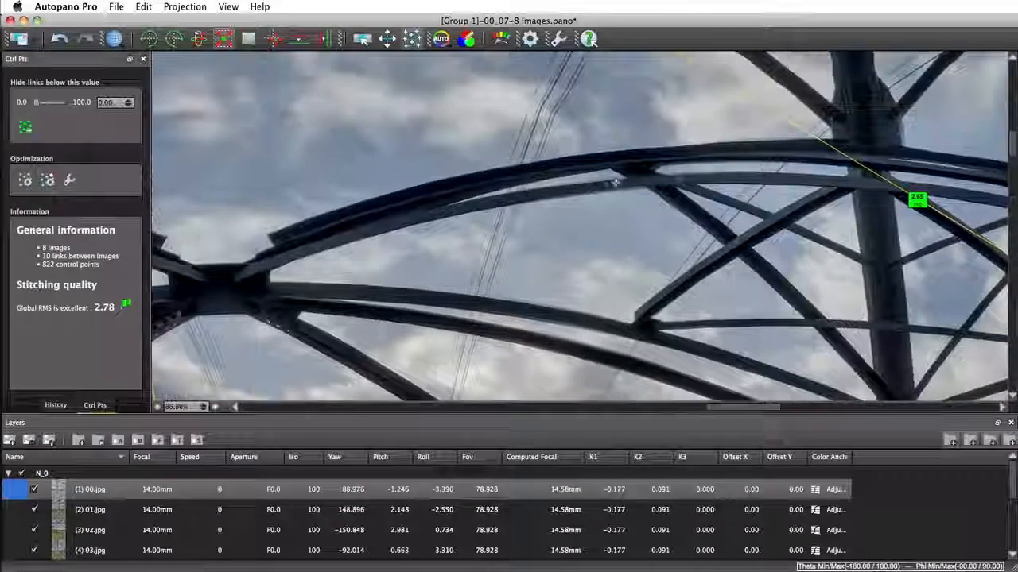
pyautogui.click(364, 39)
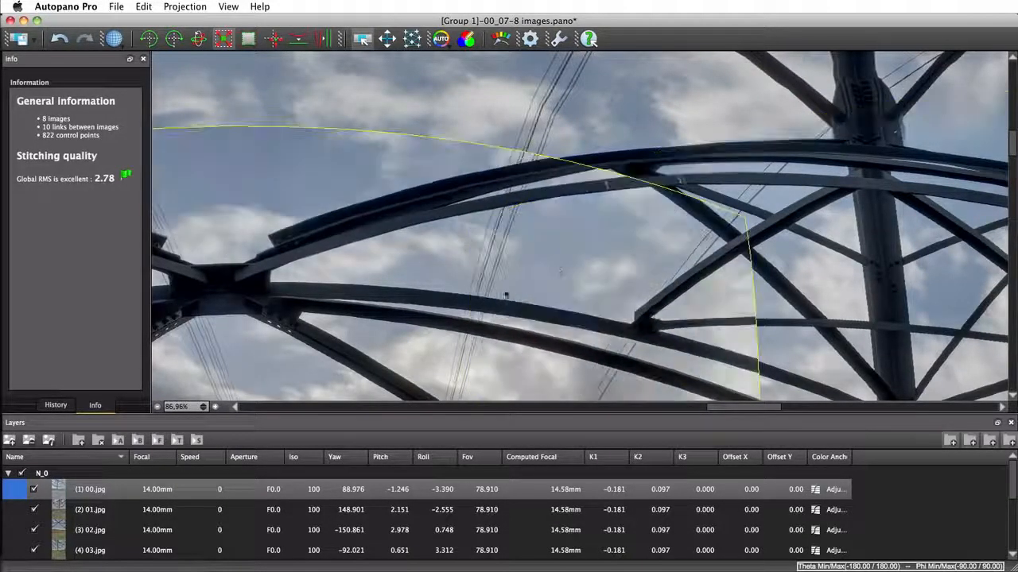
pyautogui.scroll(-5, 522, 257)
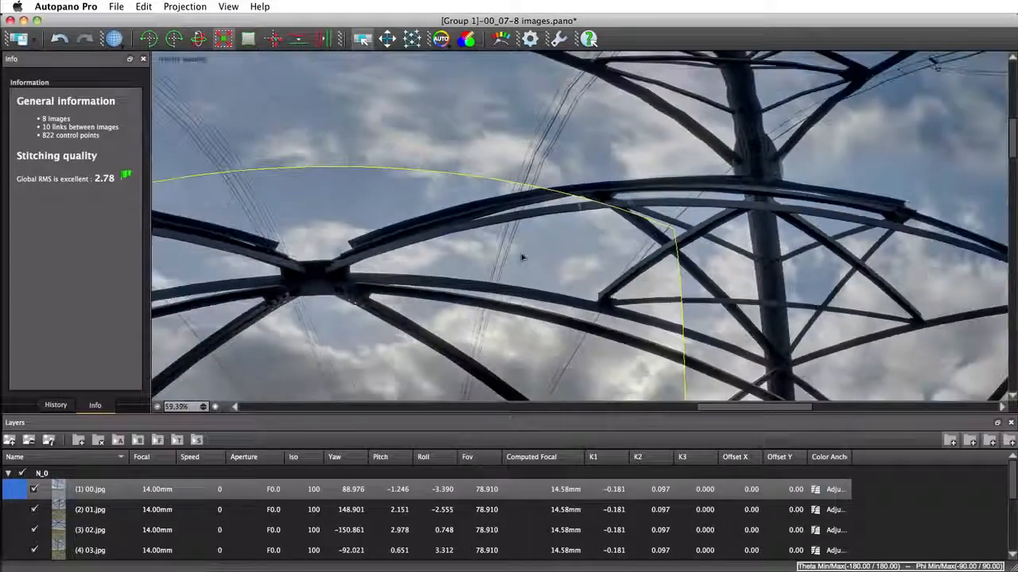
pyautogui.moveTo(522, 256); pyautogui.dragTo(527, 94)
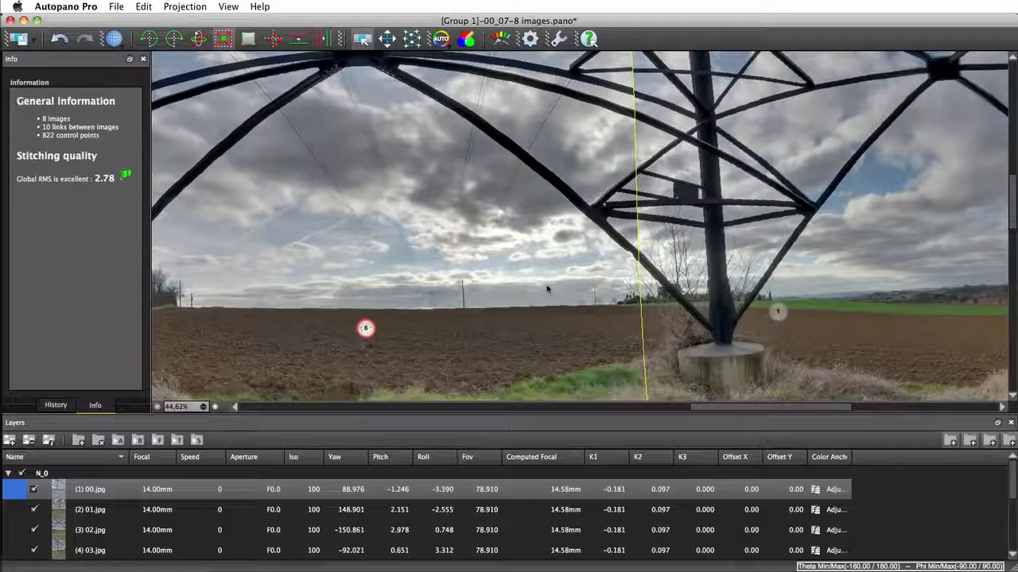
pyautogui.scroll(-3, 548, 290)
pyautogui.moveTo(551, 290); pyautogui.dragTo(556, 205)
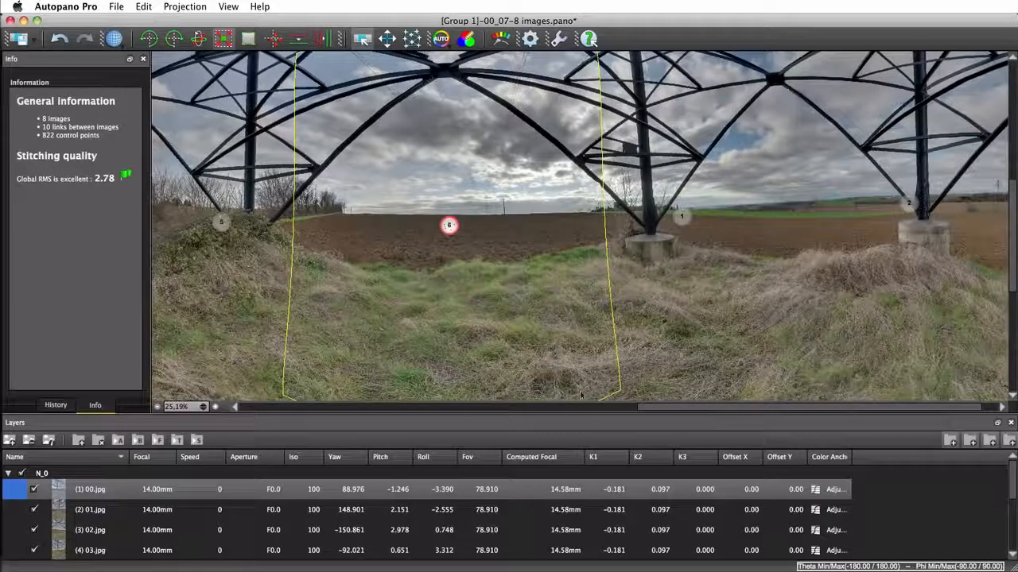
pyautogui.moveTo(559, 101); pyautogui.dragTo(530, 217)
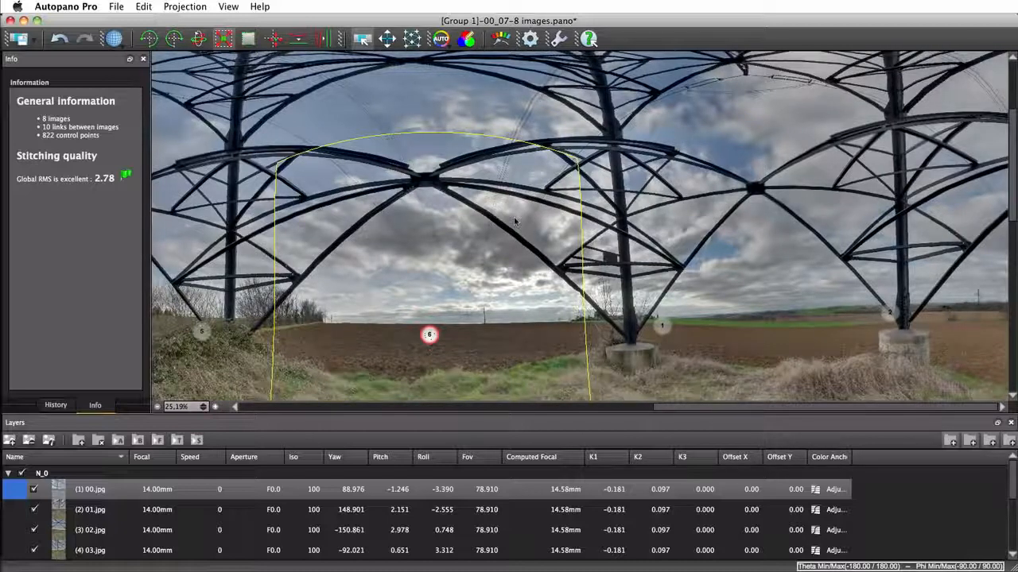
pyautogui.scroll(-7, 515, 222)
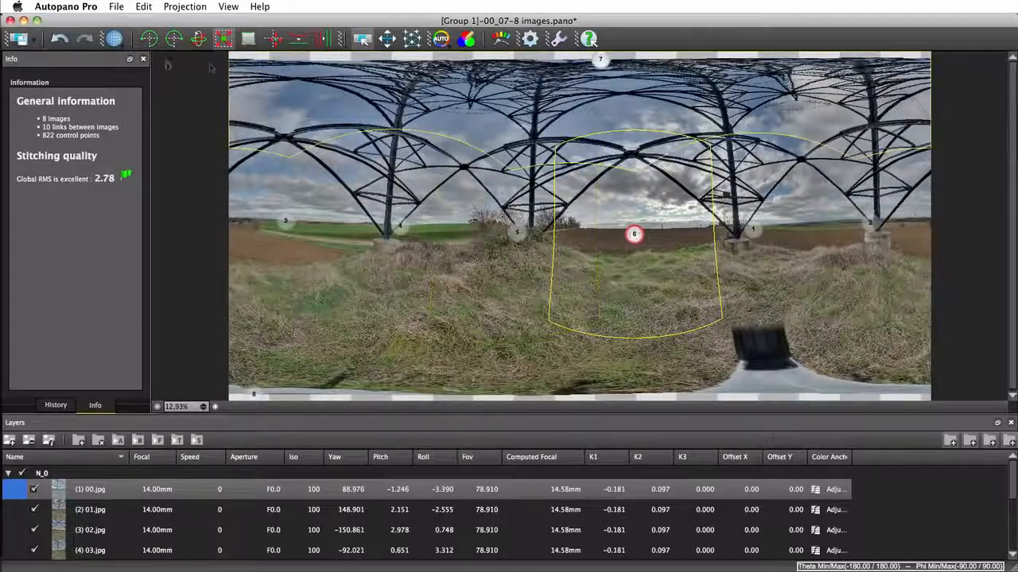
# Close the Group 1 editor, detect the Group 2 panorama and open it for editing
pyautogui.click(10, 20)
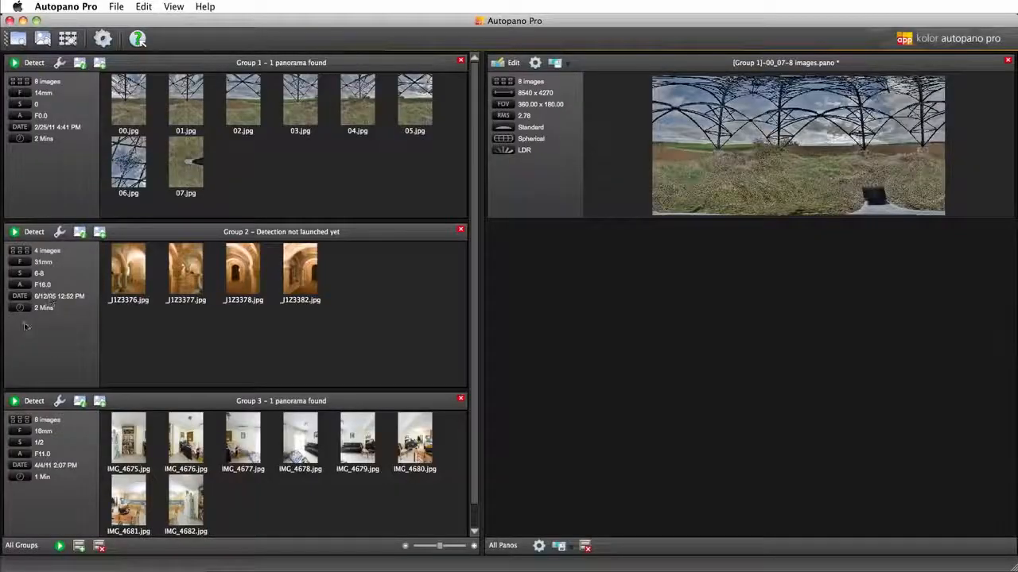
pyautogui.click(31, 233)
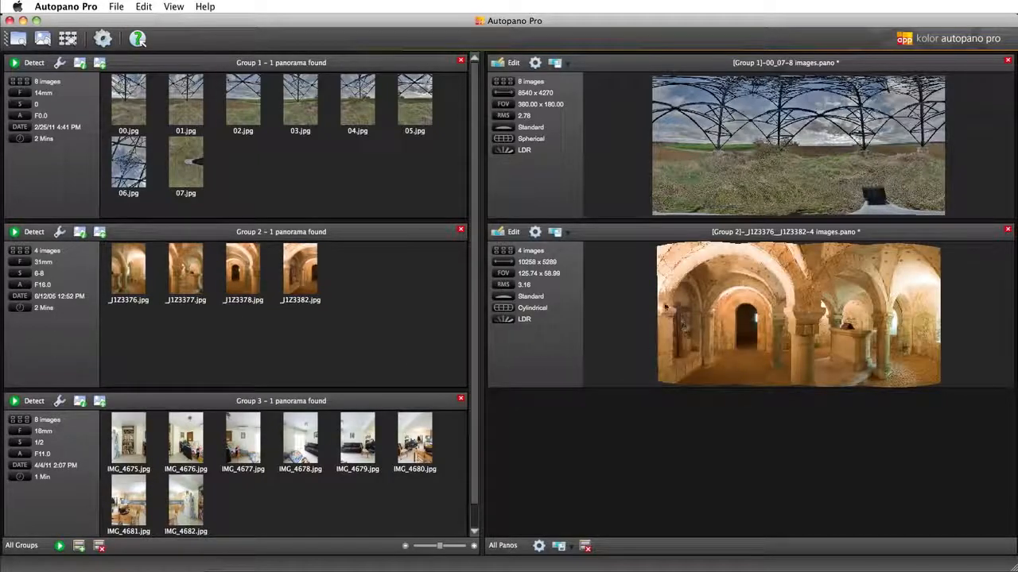
pyautogui.click(513, 233)
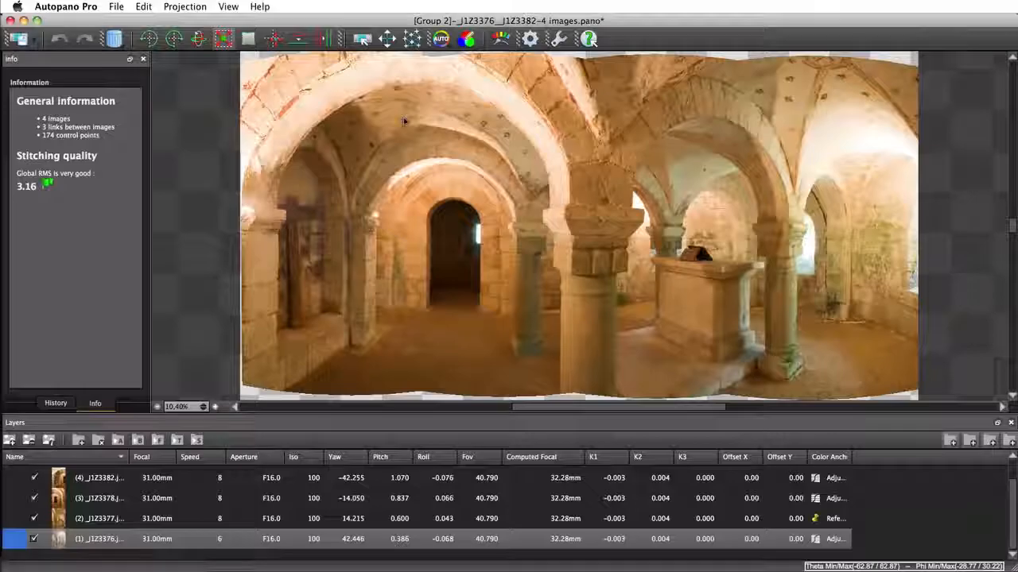
# Examine in Layers mode how the crypt's arches align along the image border above the dark doorway
pyautogui.scroll(3, 397, 117)
pyautogui.scroll(2, 395, 110)
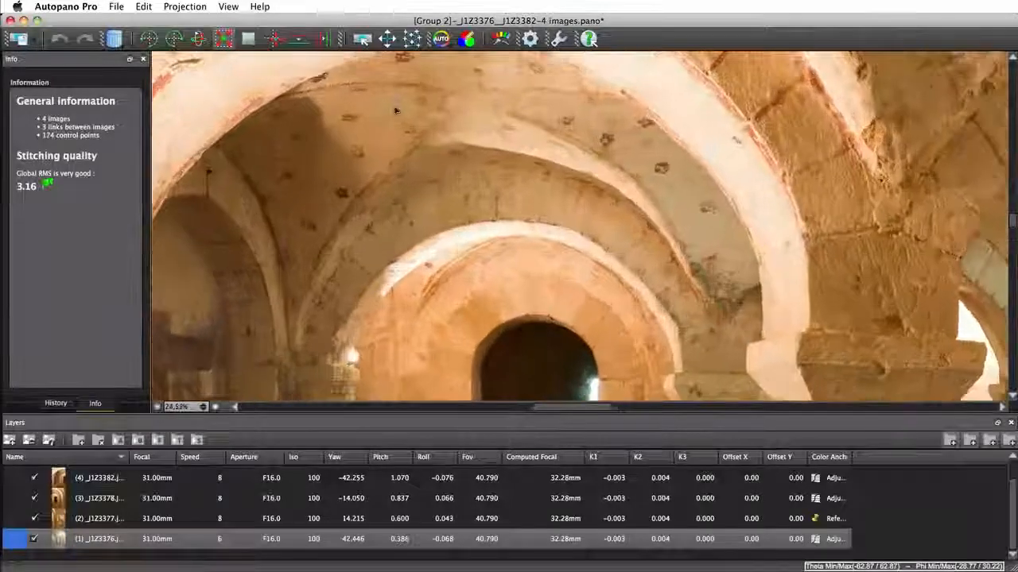
pyautogui.click(362, 39)
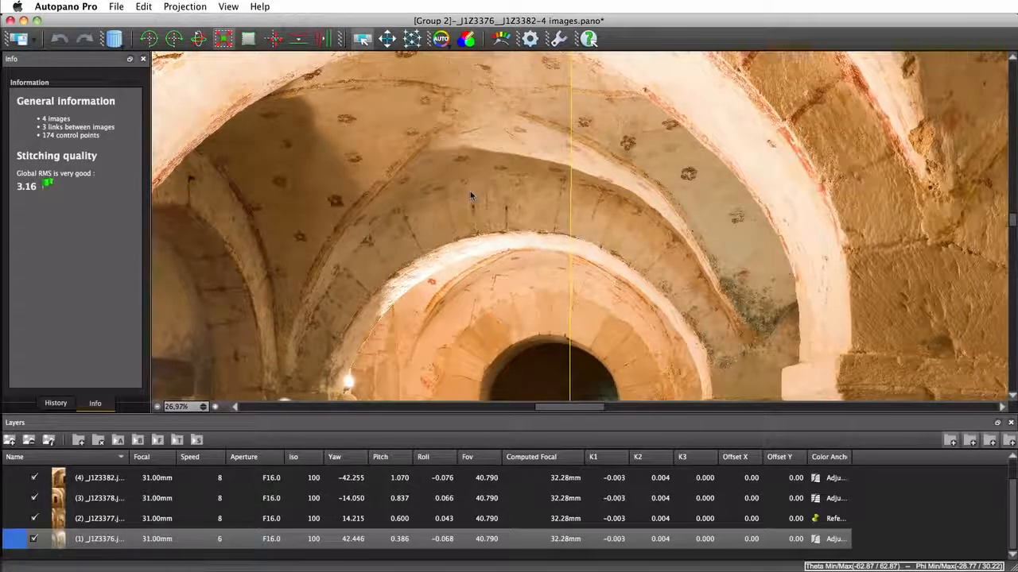
pyautogui.press('Tab')
pyautogui.press('Tab')
pyautogui.press('Tab')
pyautogui.press('Tab')
pyautogui.press('Tab')
pyautogui.scroll(5, 410, 277)
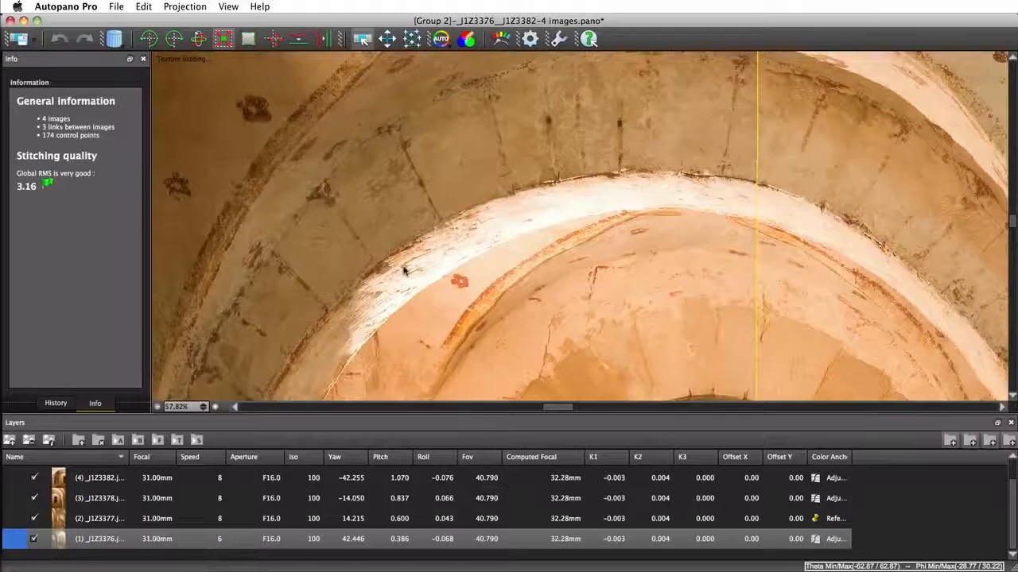
# In the control point editor's optimization settings, set focal calculation to Force different and distortion calculation to Force identic
pyautogui.press('Tab')
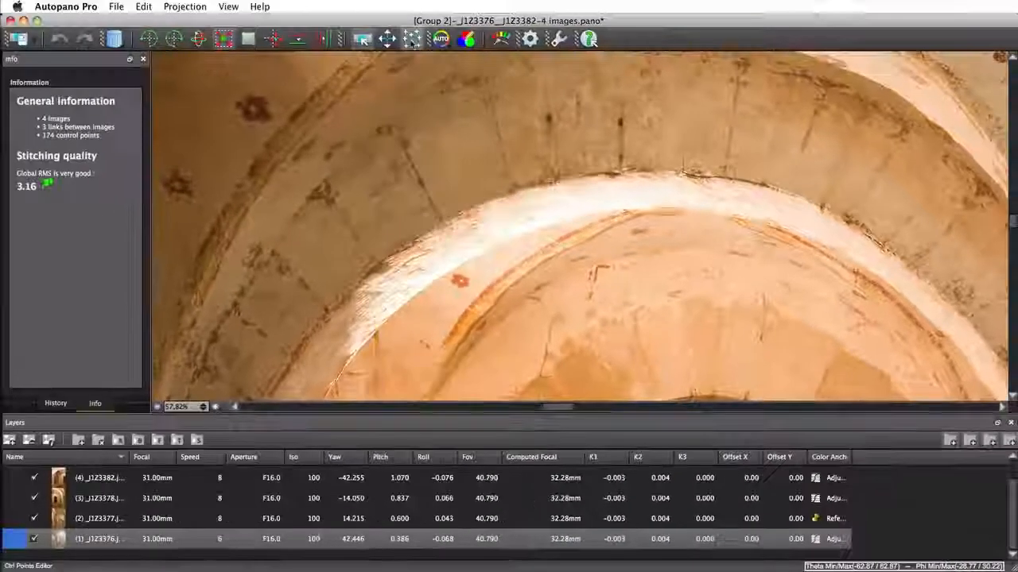
pyautogui.click(411, 38)
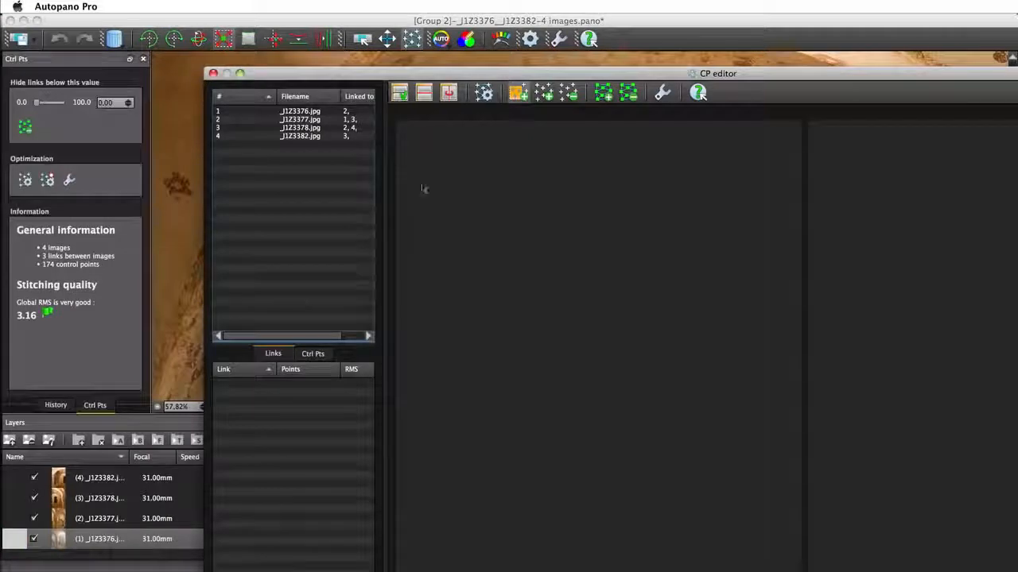
pyautogui.click(662, 93)
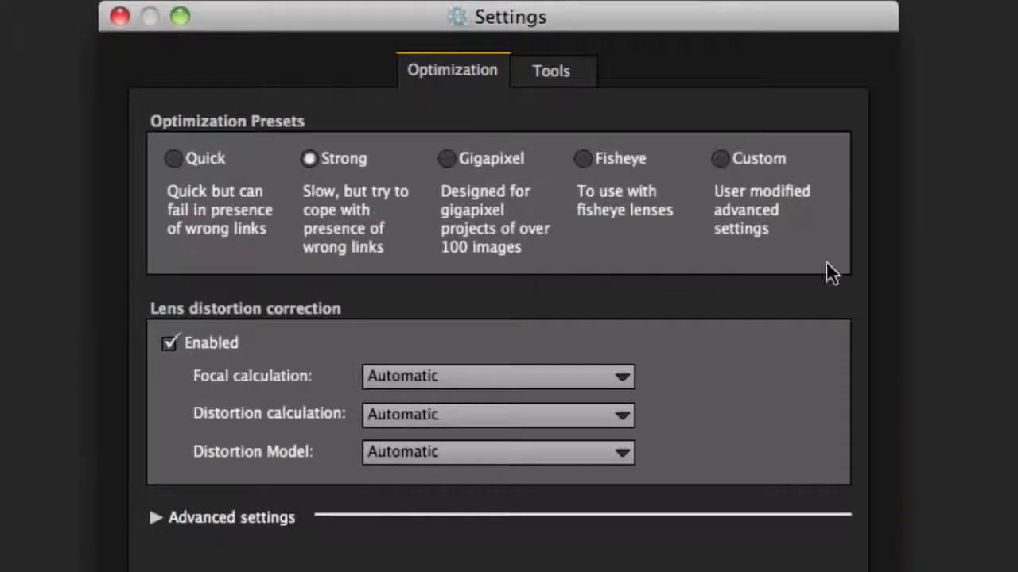
pyautogui.click(598, 375)
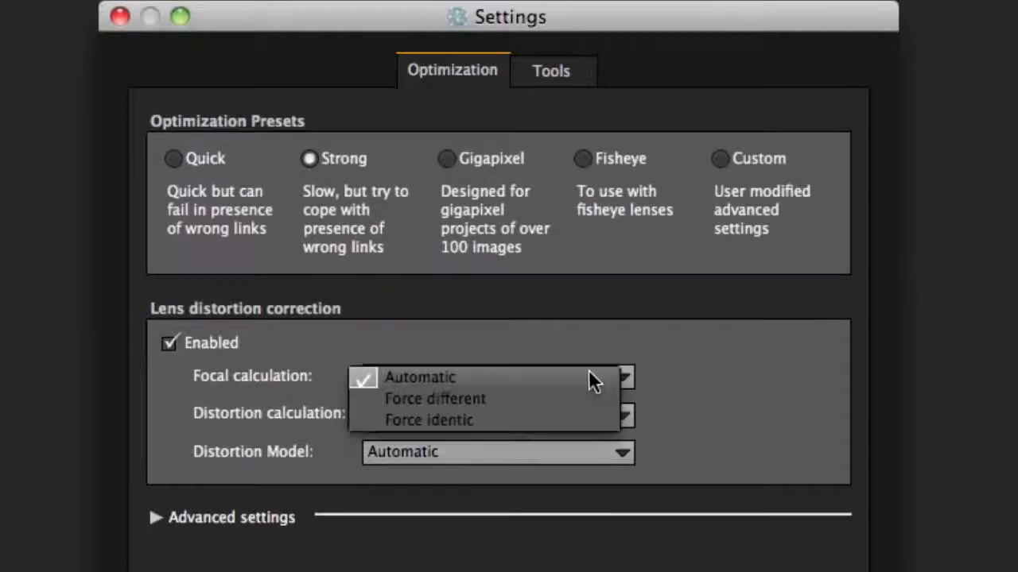
pyautogui.click(484, 399)
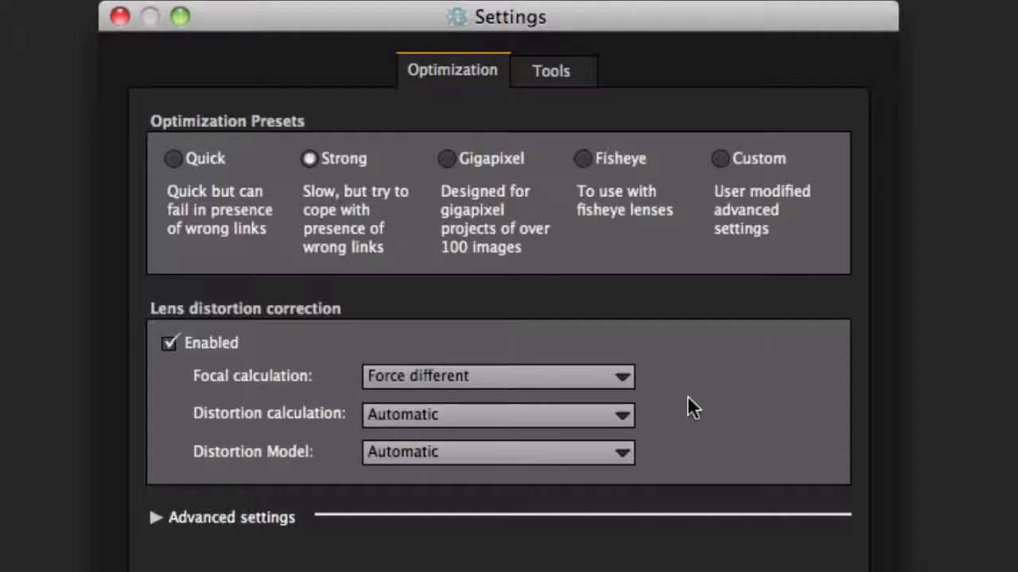
pyautogui.click(619, 413)
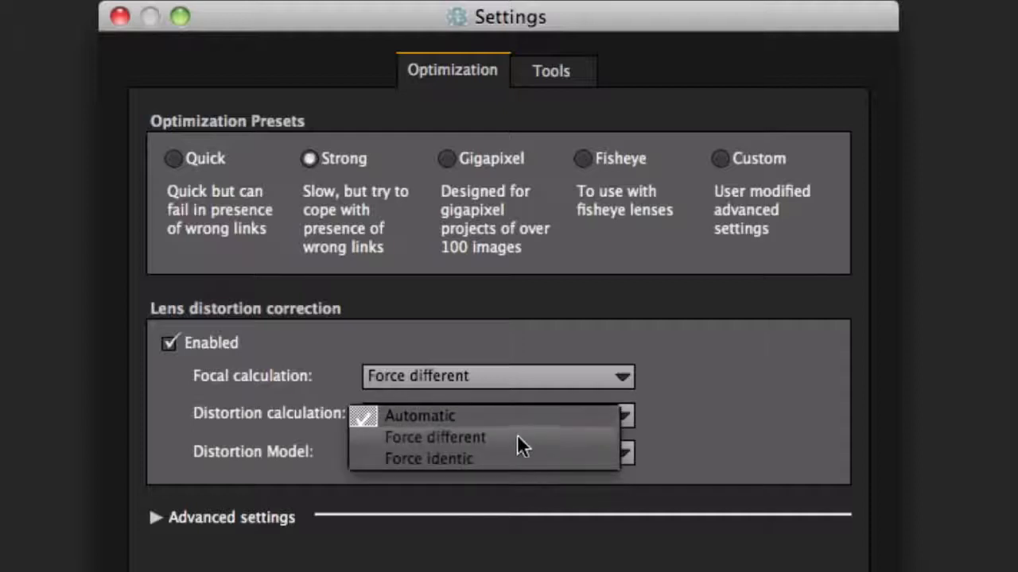
pyautogui.click(484, 462)
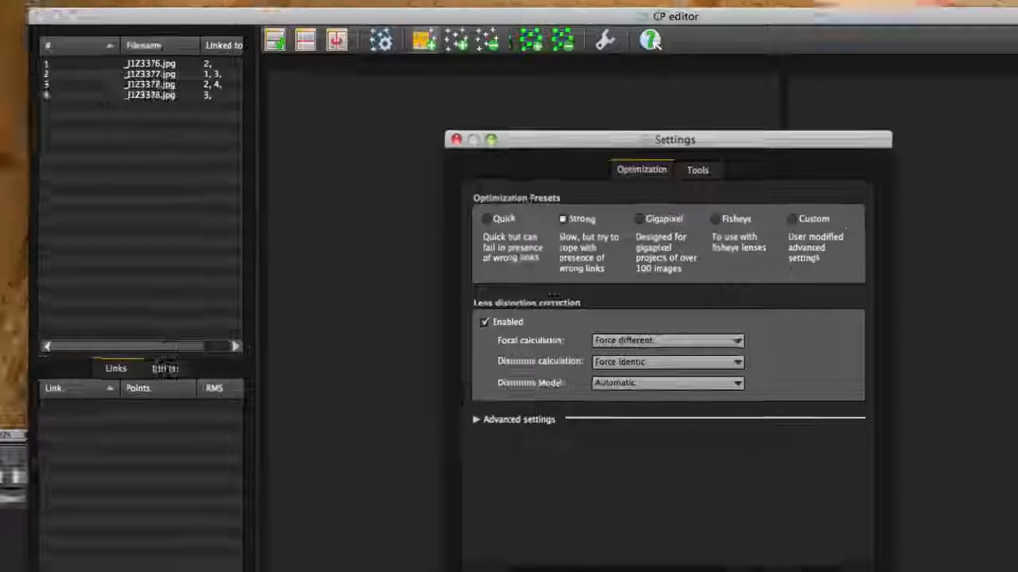
pyautogui.click(862, 526)
pyautogui.click(213, 73)
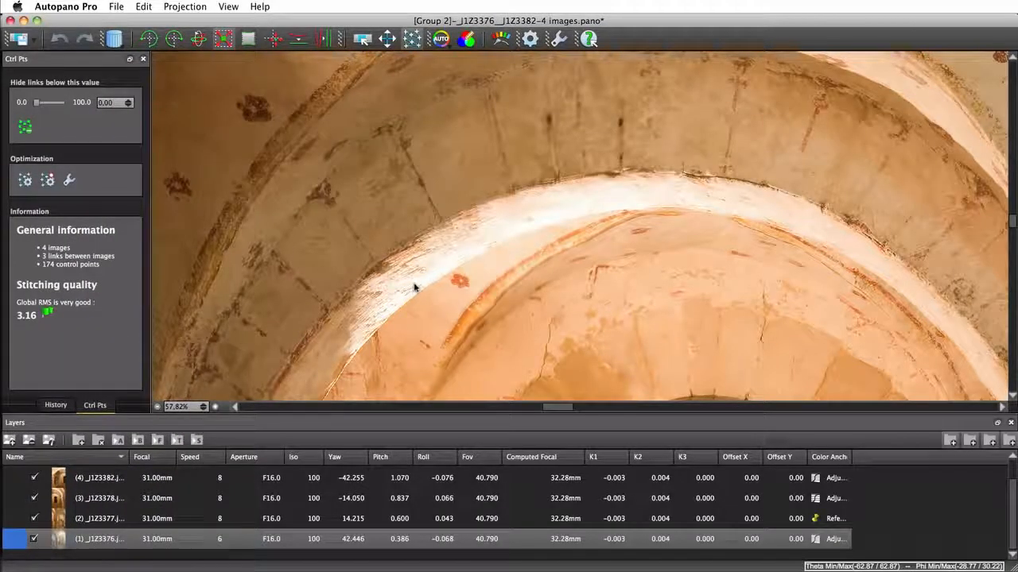
# Optimize the Group 2 panorama and check in Layers mode how the arches align along the image border
pyautogui.click(49, 181)
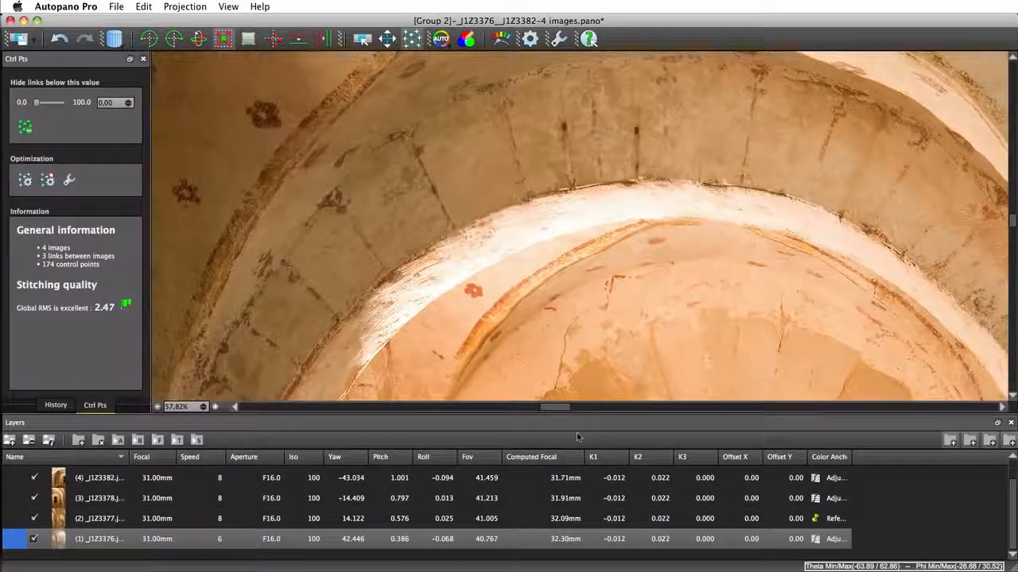
pyautogui.click(357, 41)
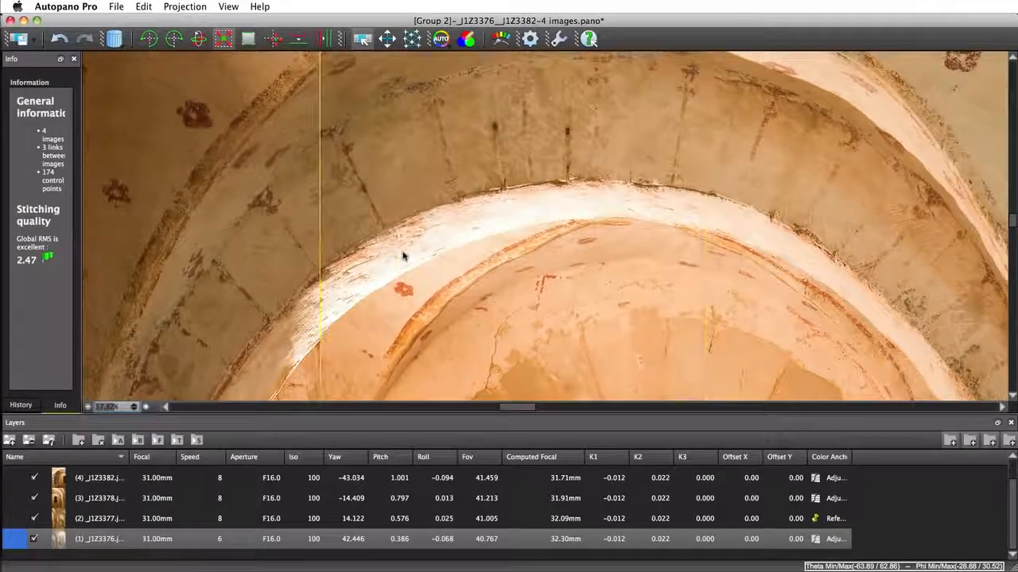
pyautogui.scroll(-1, 403, 255)
pyautogui.scroll(-6, 403, 256)
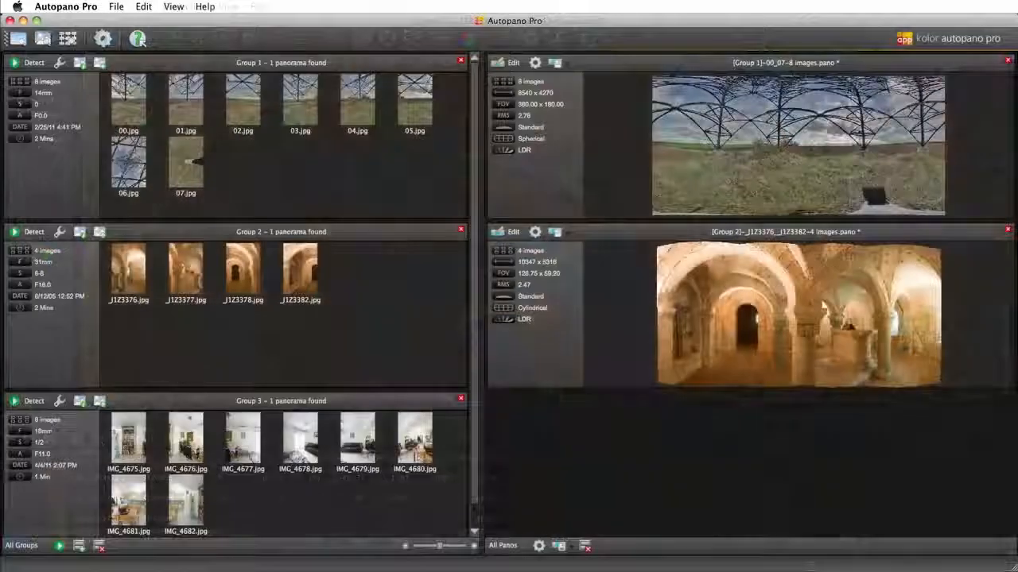
# Detect the Group 3 panorama and open it for editing to examine the seams between the kitchen and the bookcase
pyautogui.click(34, 402)
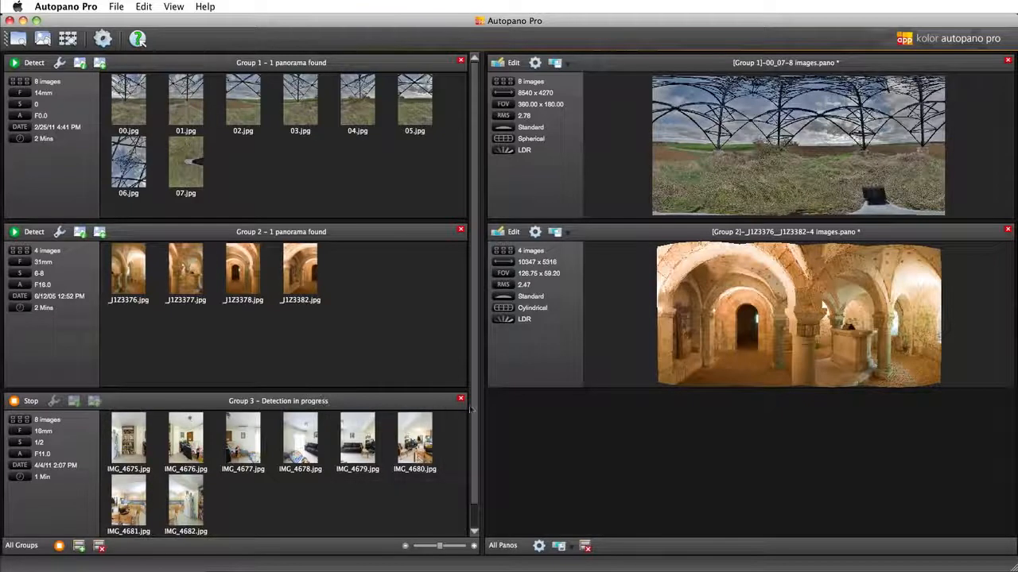
pyautogui.moveTo(475, 405); pyautogui.dragTo(474, 444)
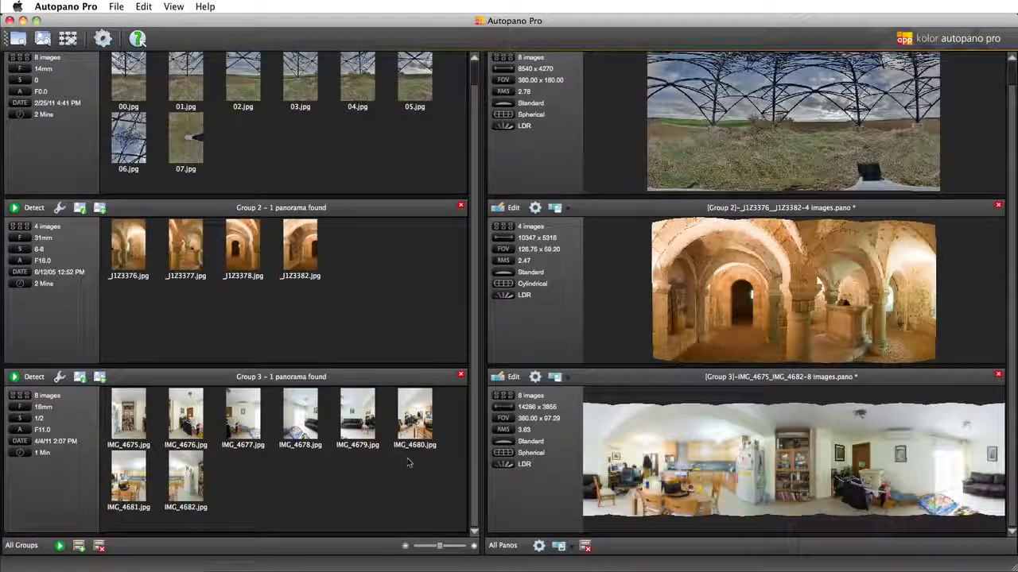
pyautogui.click(510, 377)
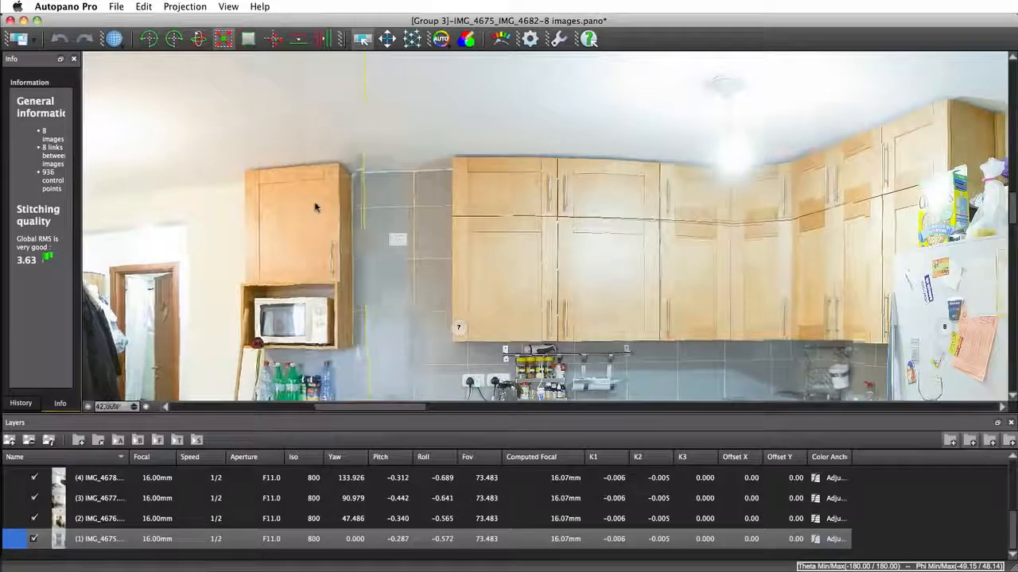
pyautogui.moveTo(791, 228); pyautogui.dragTo(386, 232)
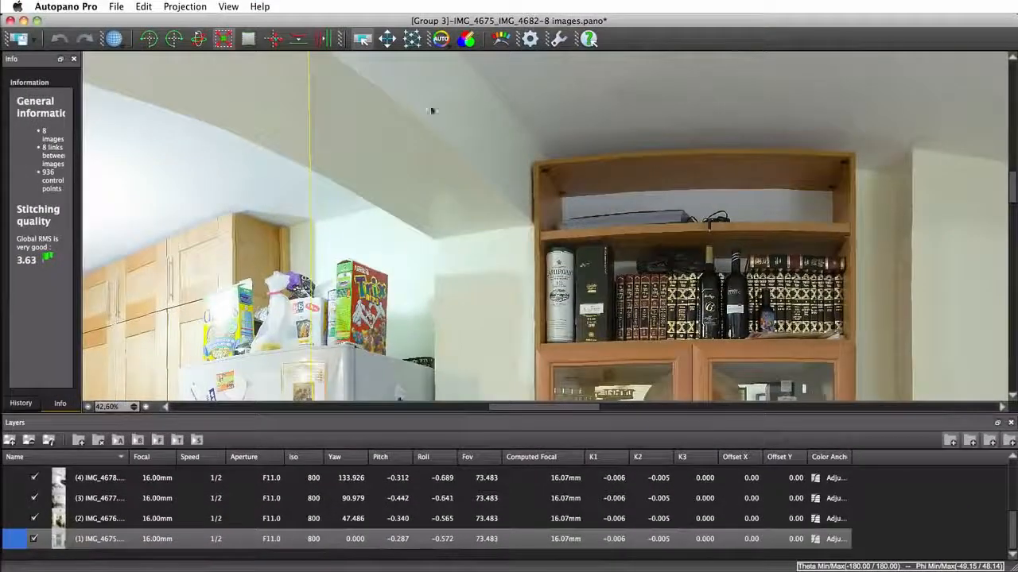
# Set the distortion model to 2nd order + optical axis center in the Group 3 panorama's optimization settings
pyautogui.click(411, 38)
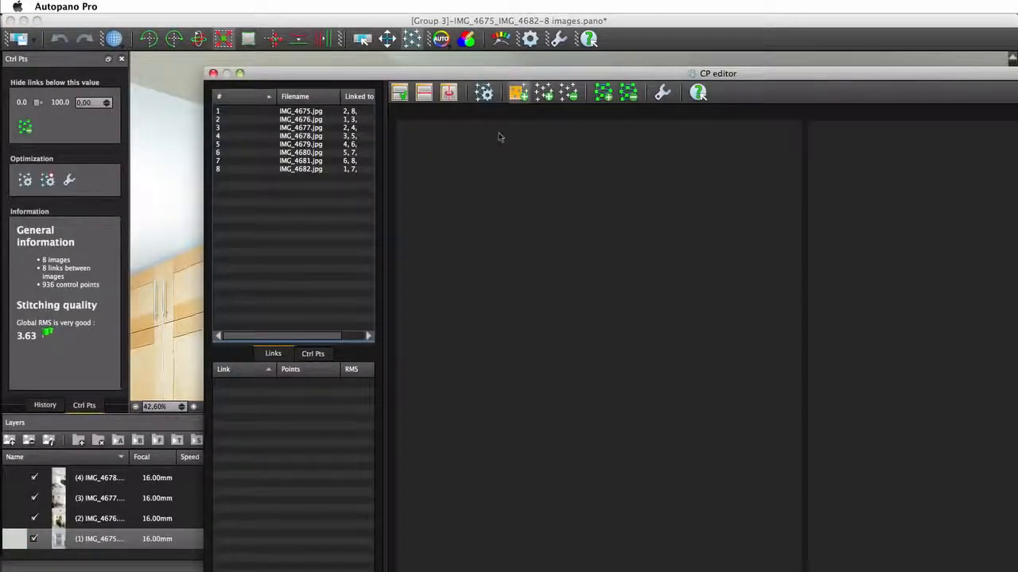
pyautogui.click(662, 93)
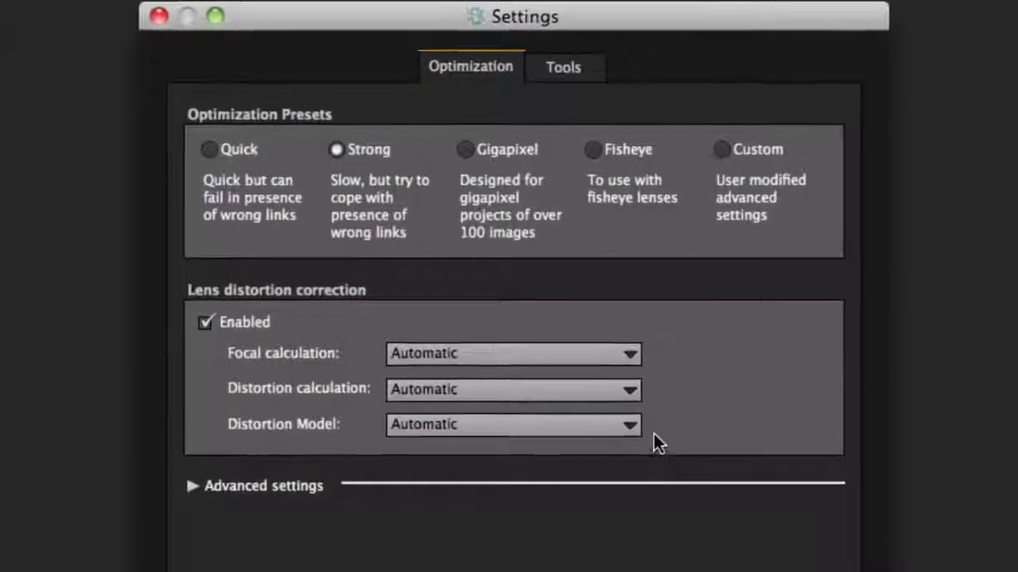
pyautogui.click(718, 368)
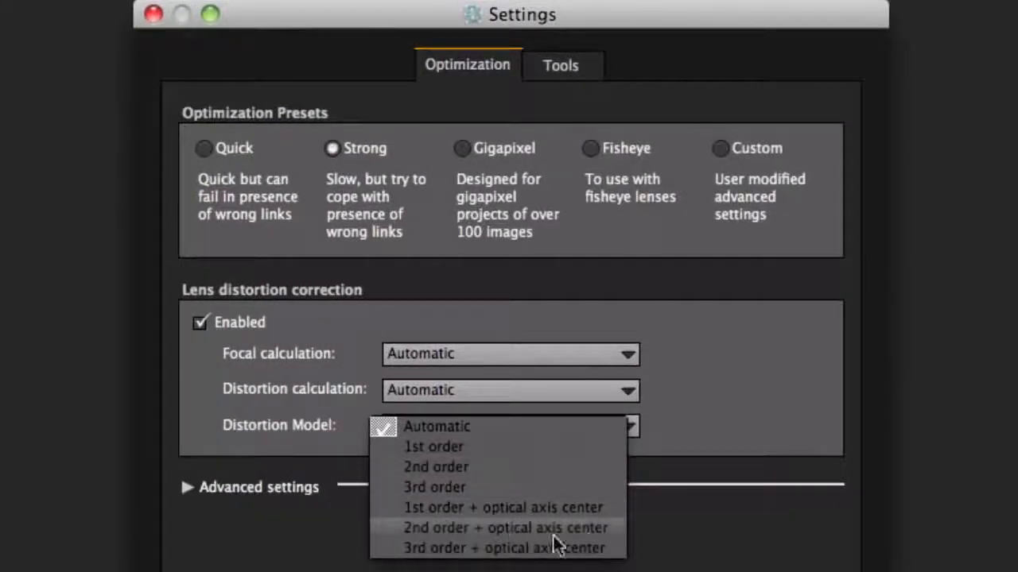
pyautogui.click(616, 529)
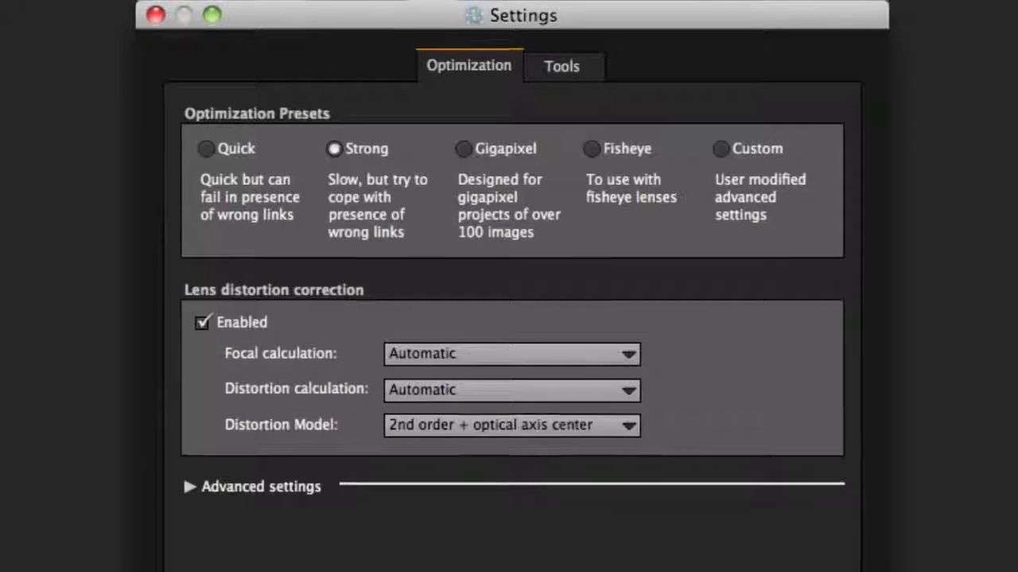